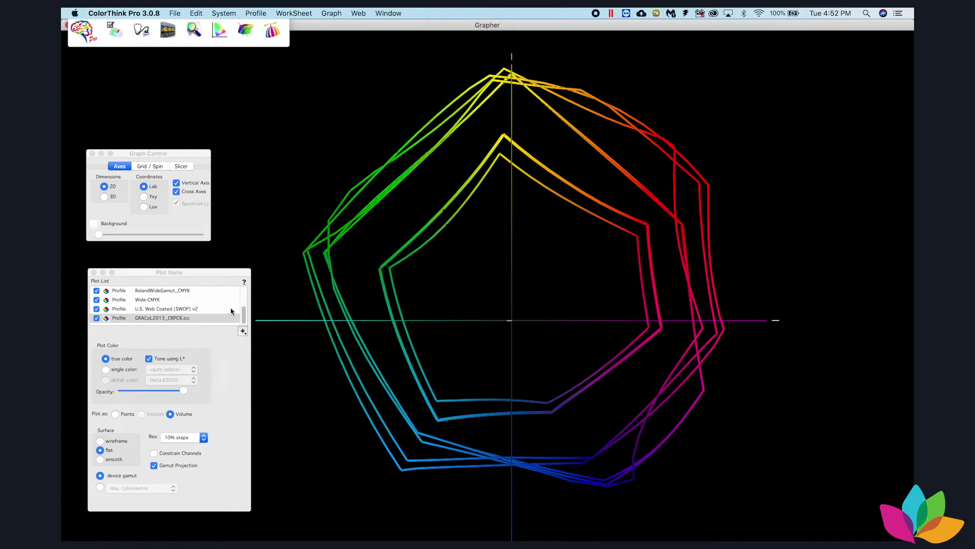
pyautogui.click(160, 311)
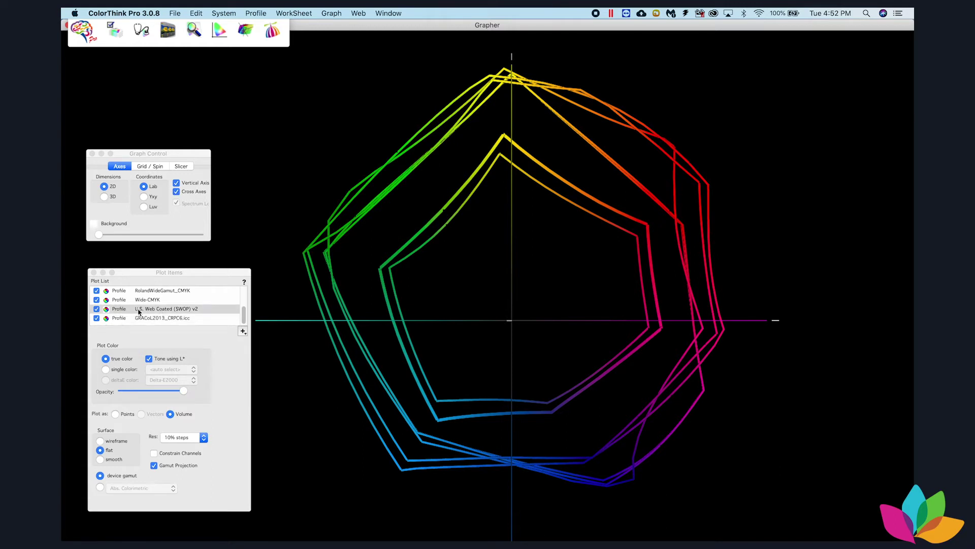
pyautogui.click(97, 310)
pyautogui.click(97, 310)
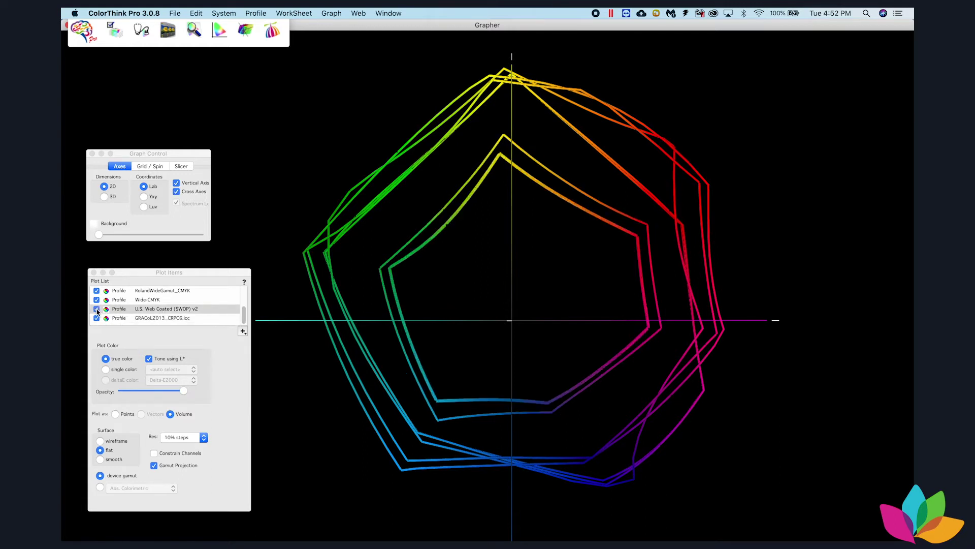
pyautogui.click(97, 309)
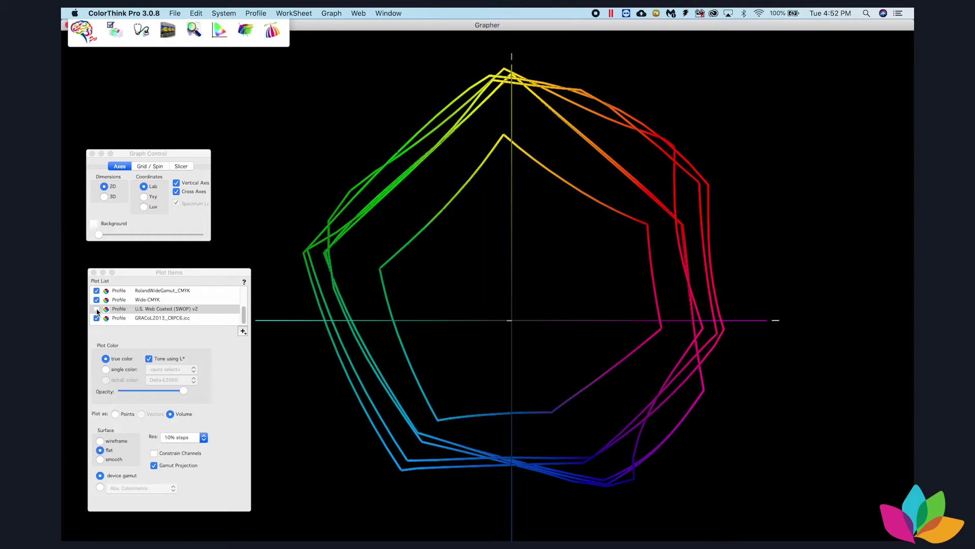
pyautogui.click(97, 310)
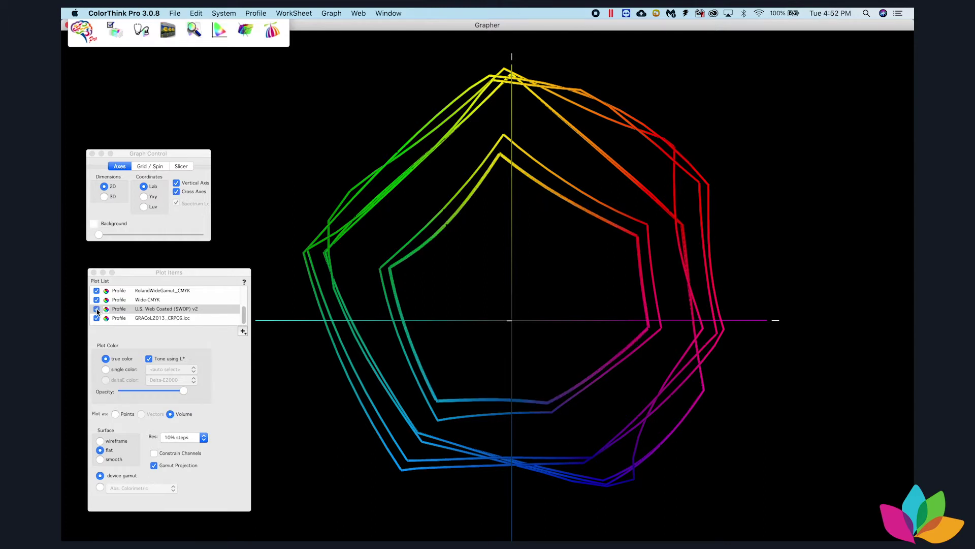
pyautogui.click(97, 309)
pyautogui.click(97, 309)
pyautogui.click(97, 319)
pyautogui.click(96, 319)
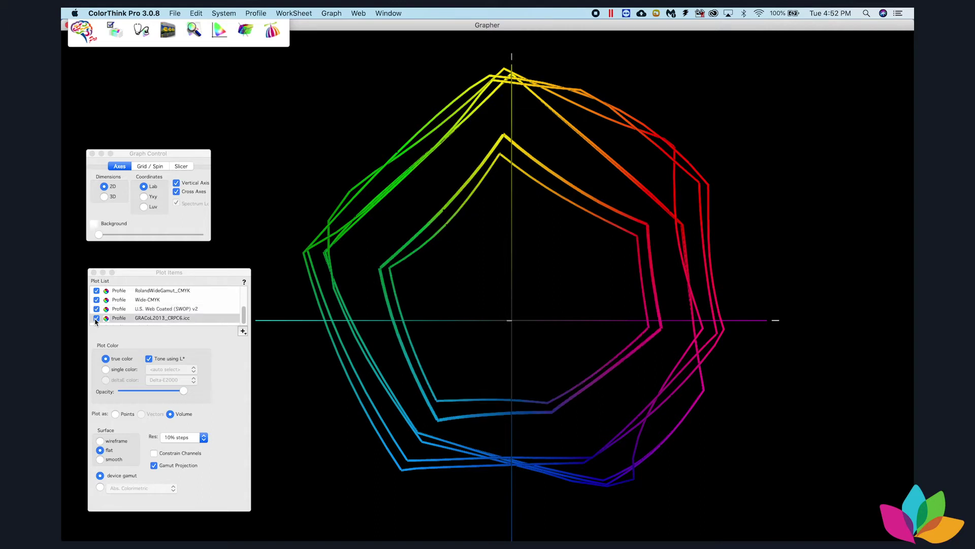
pyautogui.click(96, 319)
pyautogui.click(96, 319)
pyautogui.click(96, 319)
pyautogui.click(96, 319)
pyautogui.click(246, 297)
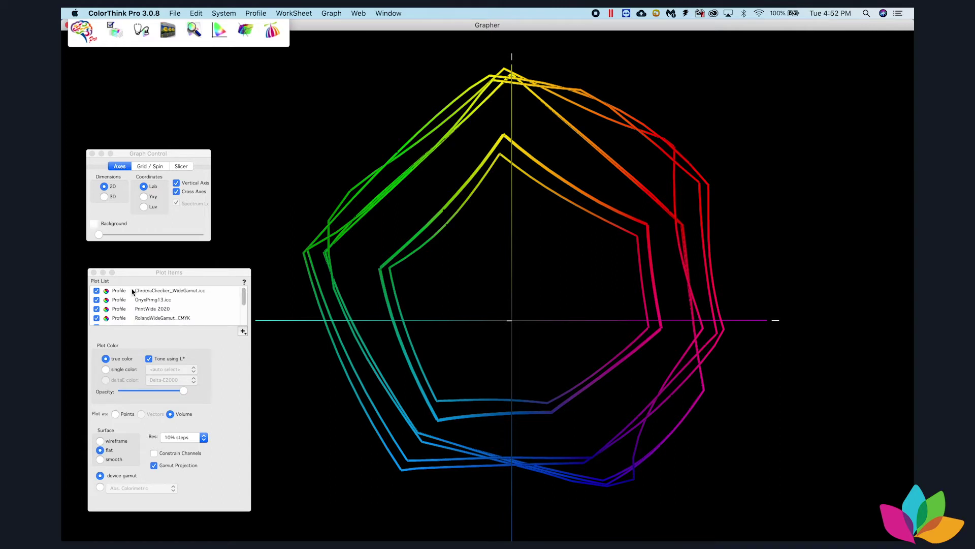
# Hide the PrintWide 2020, RolandWideGamut_CMYK and Wide-CMYK gamut outlines in the Plot List.
pyautogui.click(97, 309)
pyautogui.click(97, 318)
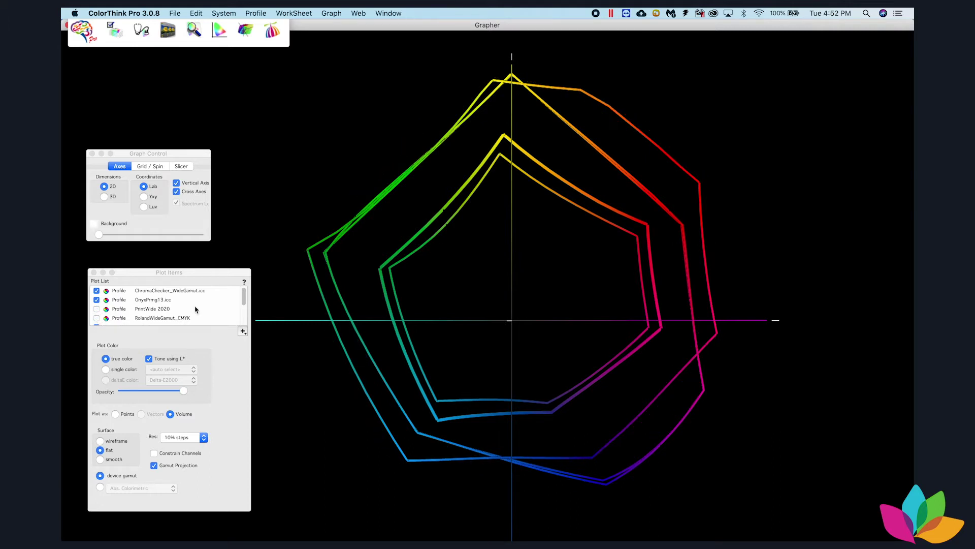
pyautogui.scroll(-3, 195, 309)
pyautogui.click(97, 300)
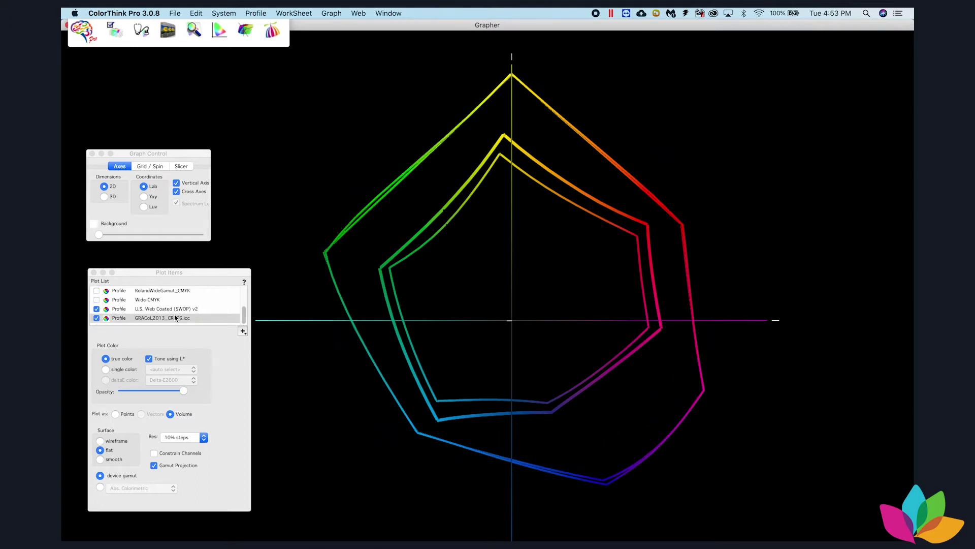
# Select the OnyxPrmg13.icc and ChromaChecker_WideGamut.icc rows in the Plot List.
pyautogui.scroll(3, 246, 316)
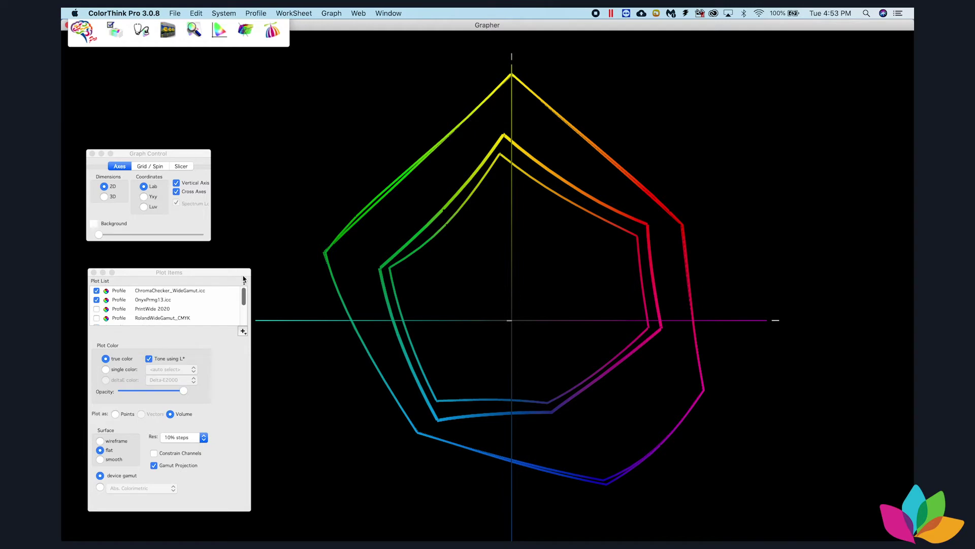
pyautogui.click(149, 301)
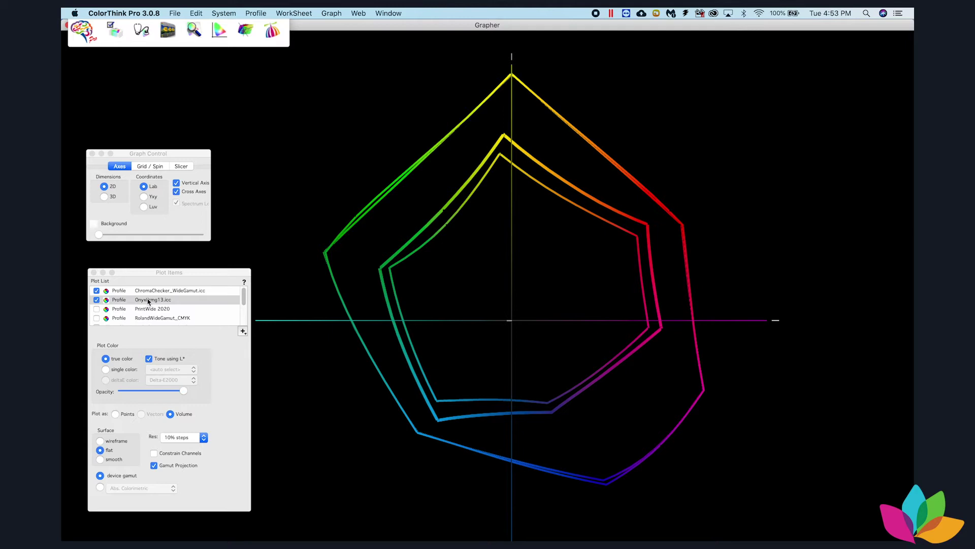
pyautogui.click(155, 291)
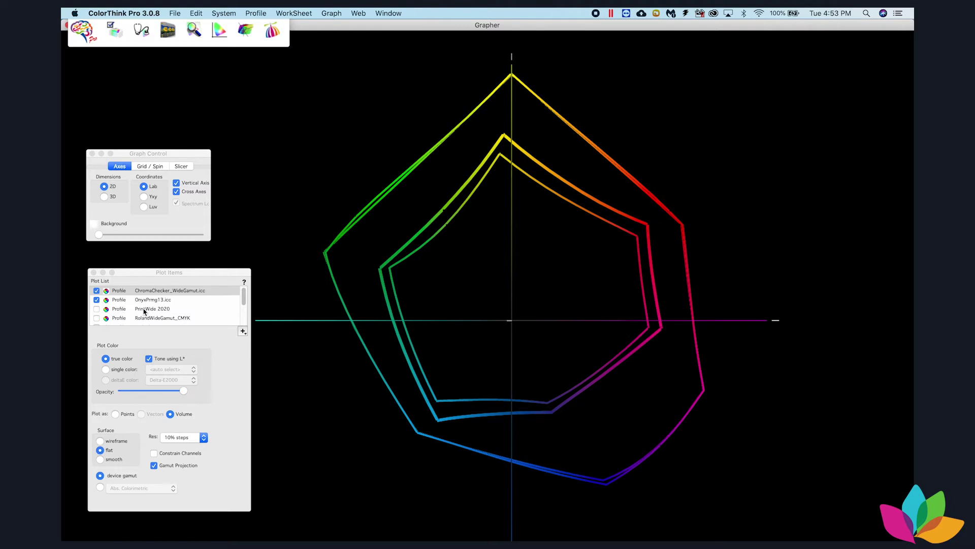
# Flash the PrintWide 2020 outline on and off repeatedly, leaving it shown on the 2D Lab graph.
pyautogui.click(97, 309)
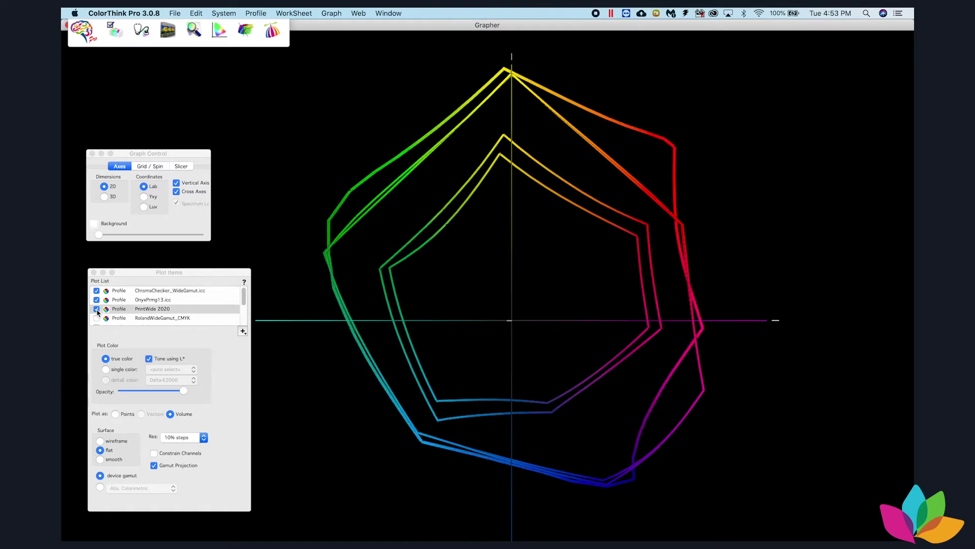
pyautogui.click(97, 309)
pyautogui.click(96, 308)
pyautogui.click(96, 309)
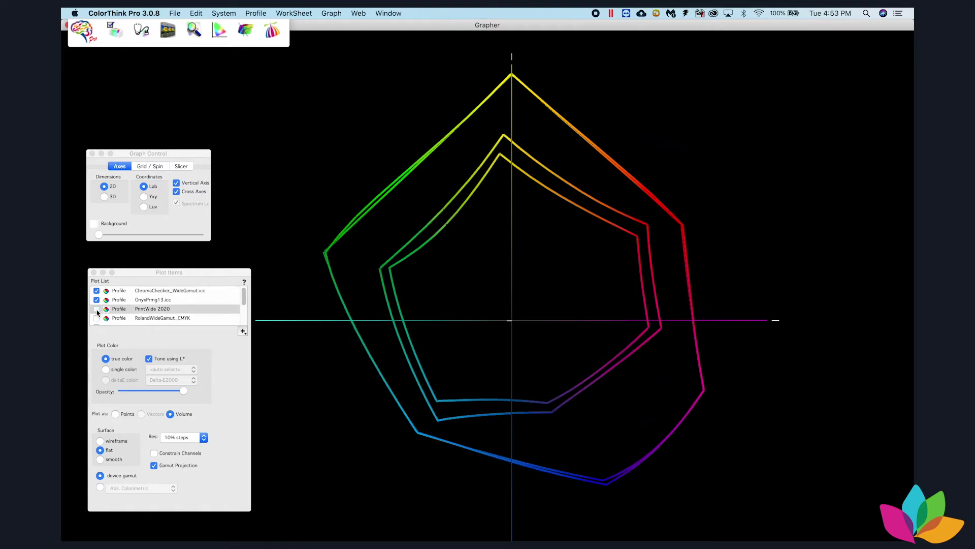
pyautogui.click(96, 309)
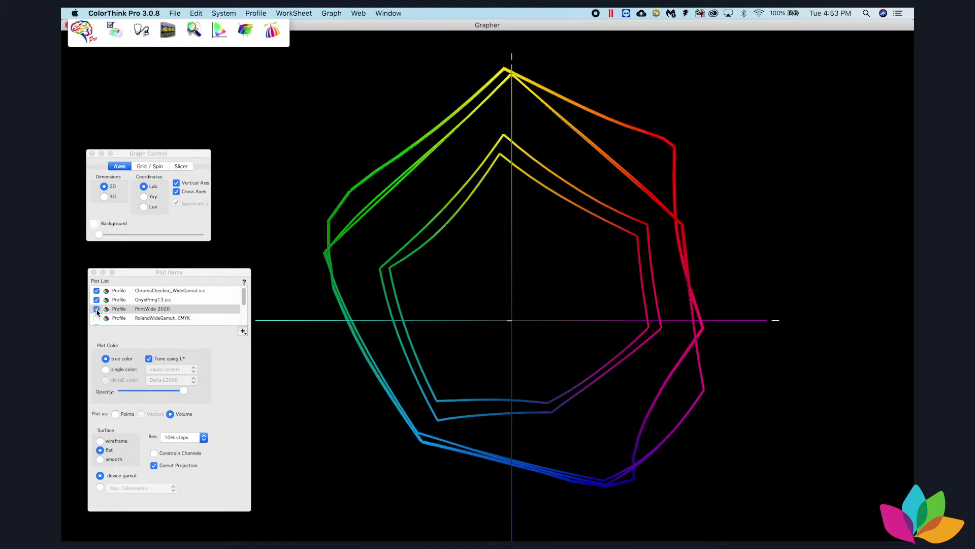
pyautogui.click(97, 309)
pyautogui.click(97, 309)
pyautogui.click(97, 310)
pyautogui.click(97, 309)
pyautogui.click(97, 308)
pyautogui.click(97, 309)
pyautogui.click(97, 309)
pyautogui.click(97, 308)
# Turn RolandWideGamut_CMYK and Wide-CMYK back on alongside SWOP and GRACoL.
pyautogui.click(96, 318)
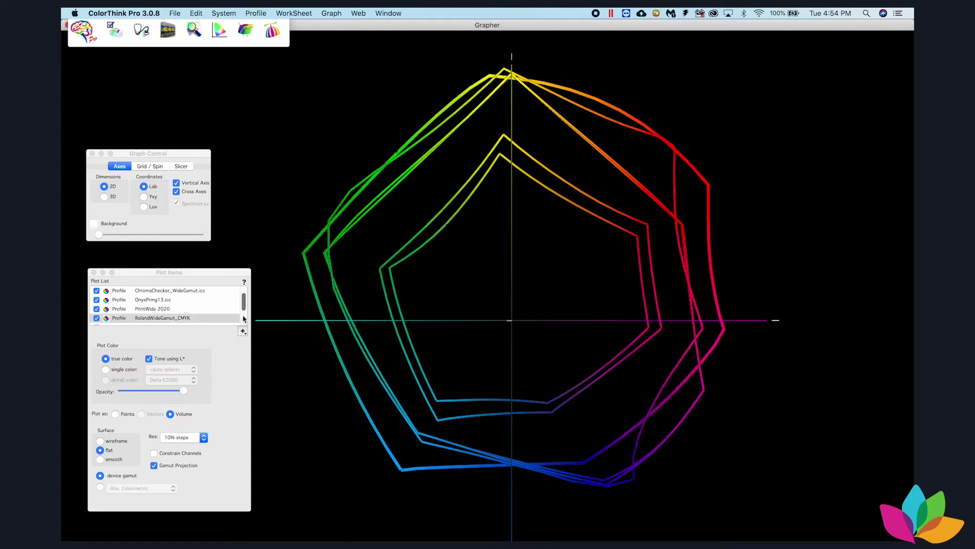
pyautogui.moveTo(244, 312); pyautogui.dragTo(245, 321)
pyautogui.click(97, 300)
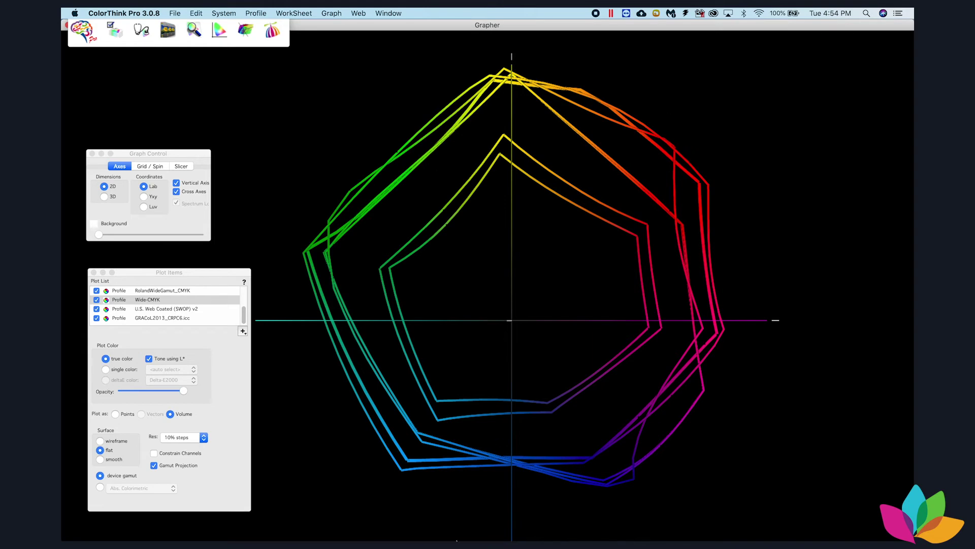
# Switch to Photoshop and check the Window menu's open SWOPv2, PrintWide and CC_WideGamut documents.
pyautogui.click(346, 533)
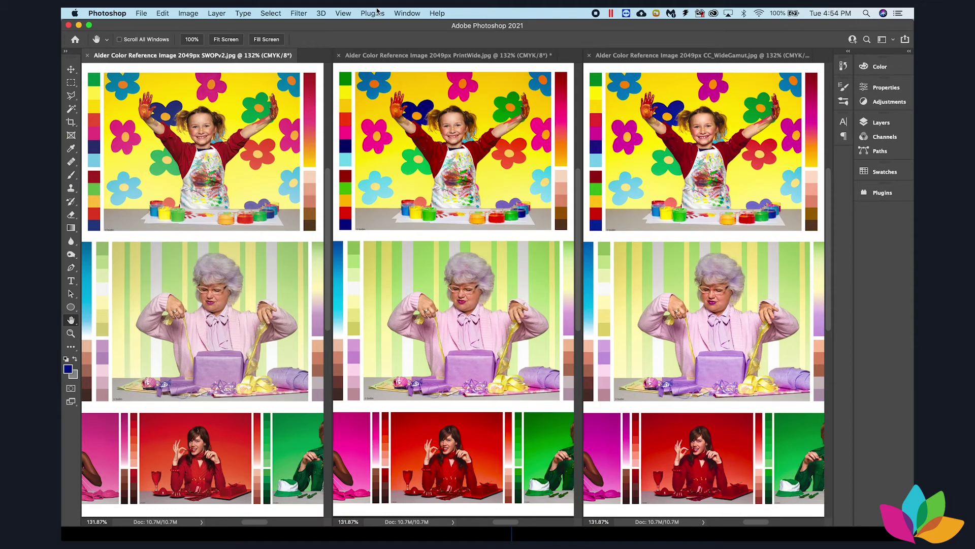
pyautogui.click(408, 13)
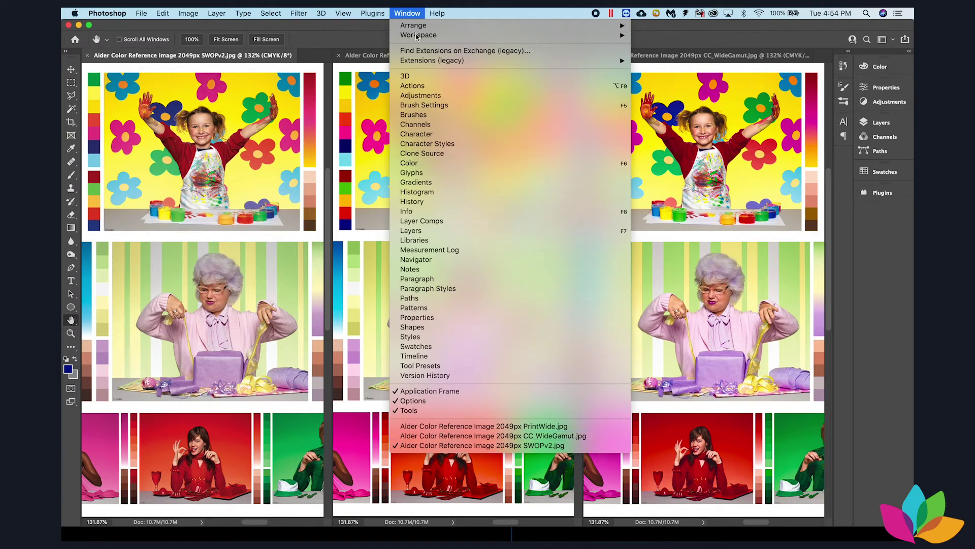
pyautogui.click(420, 14)
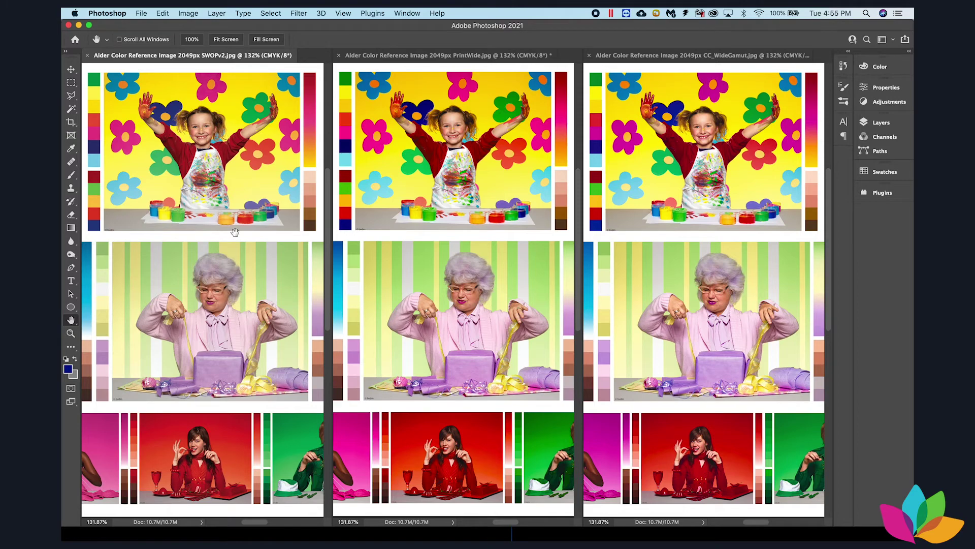
pyautogui.moveTo(509, 537)
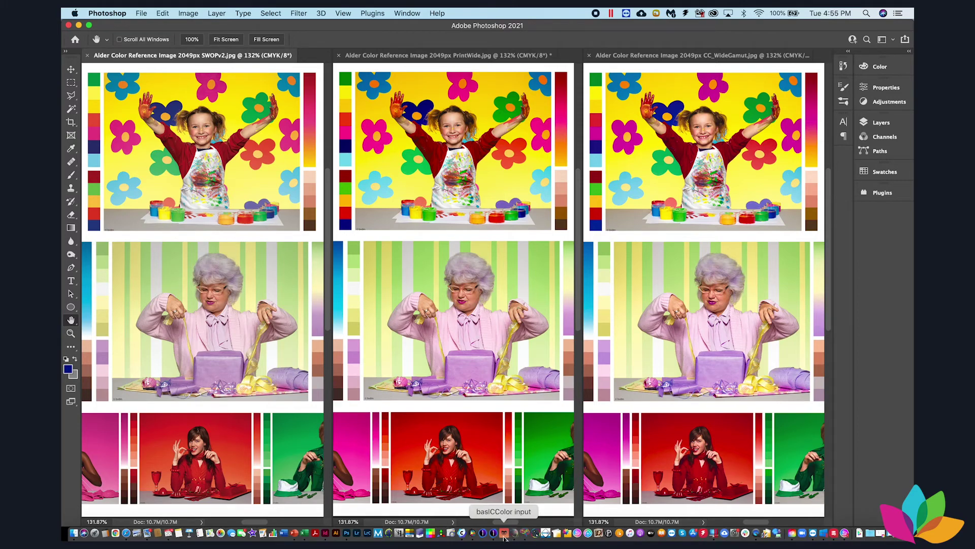
pyautogui.click(525, 534)
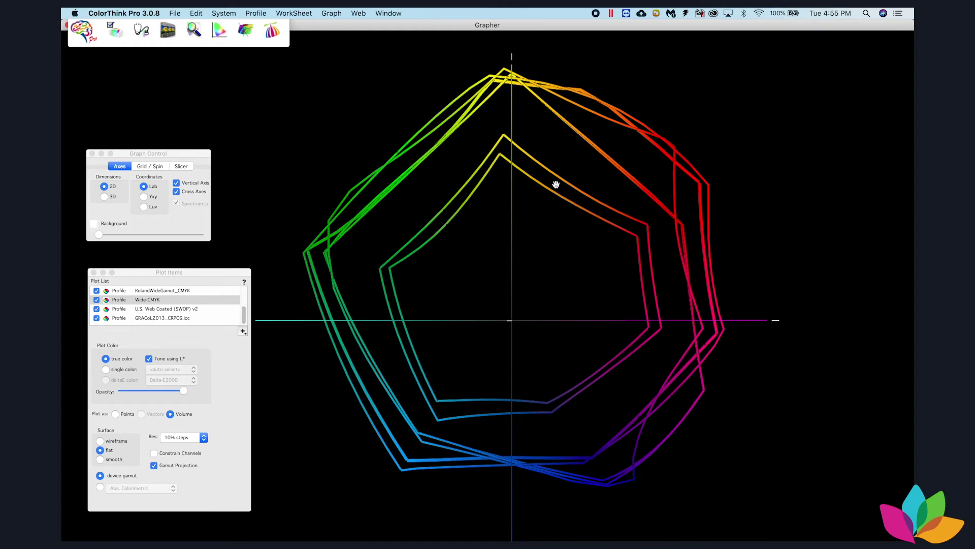
pyautogui.moveTo(502, 537)
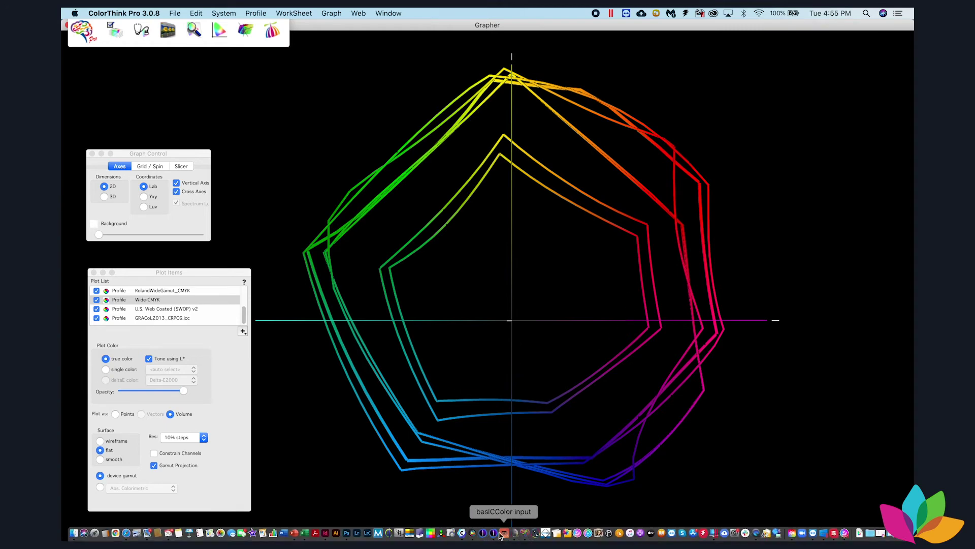
pyautogui.click(349, 533)
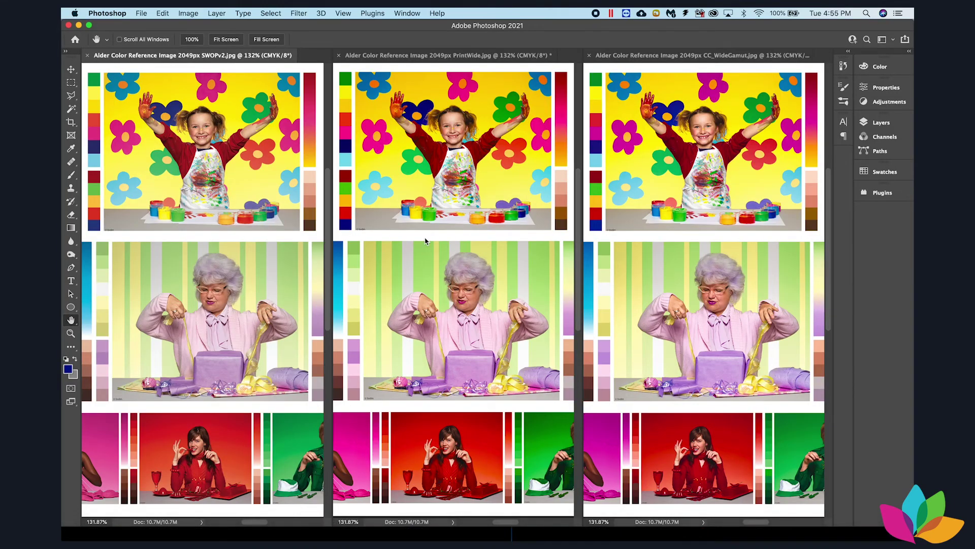